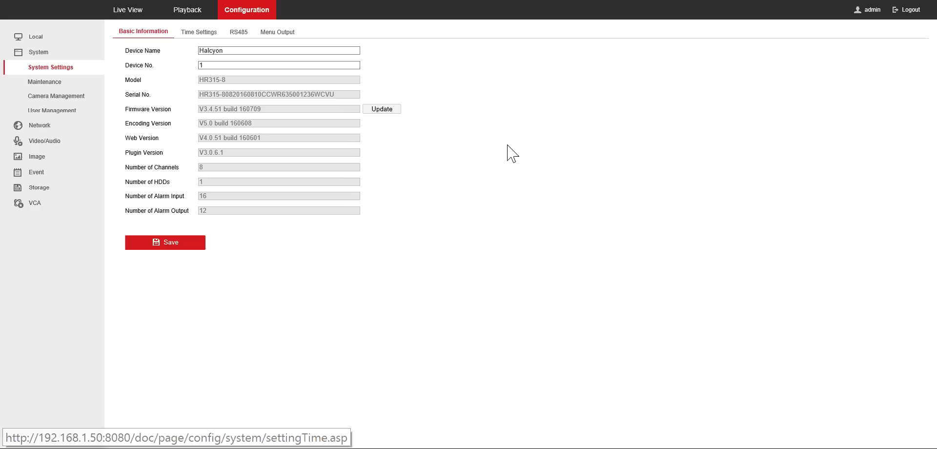
# Open the smart event settings for intrusion detection and choose Analog Camera2 as the channel
pyautogui.click(141, 29)
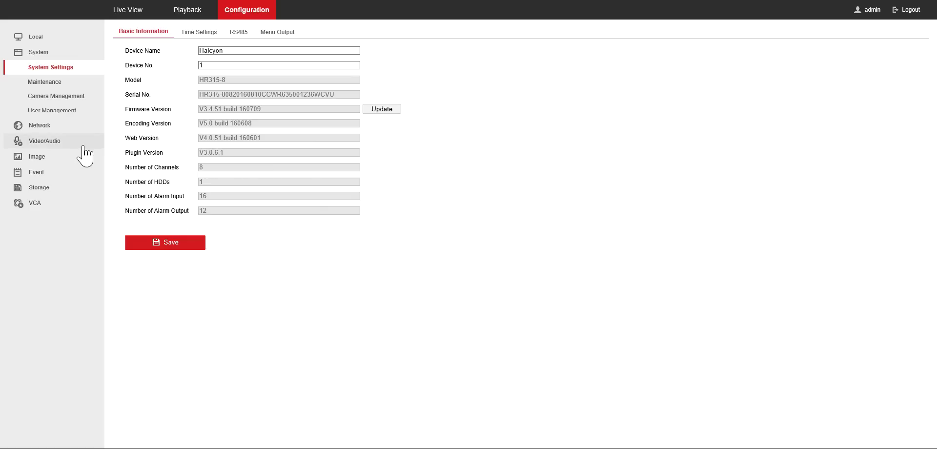
pyautogui.click(31, 173)
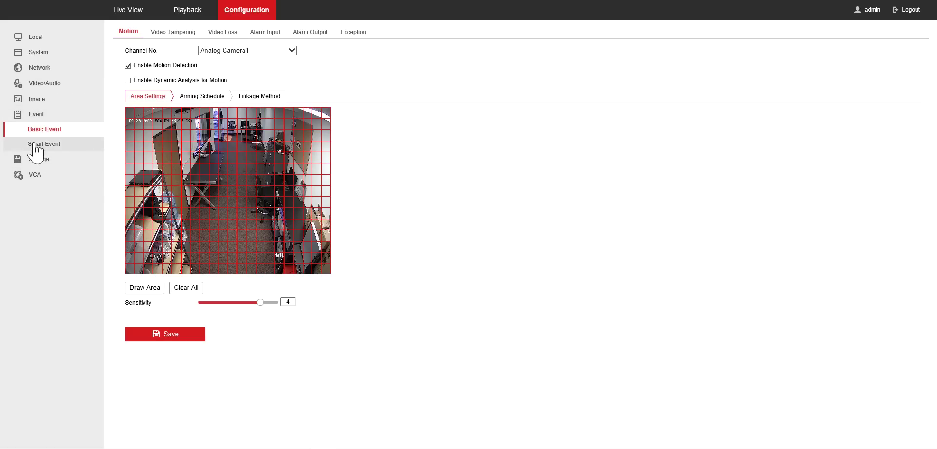
pyautogui.click(35, 147)
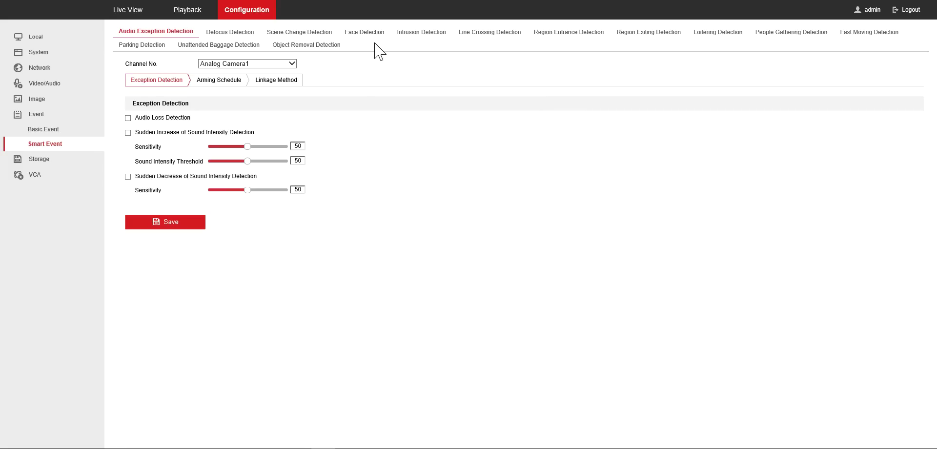
pyautogui.click(419, 33)
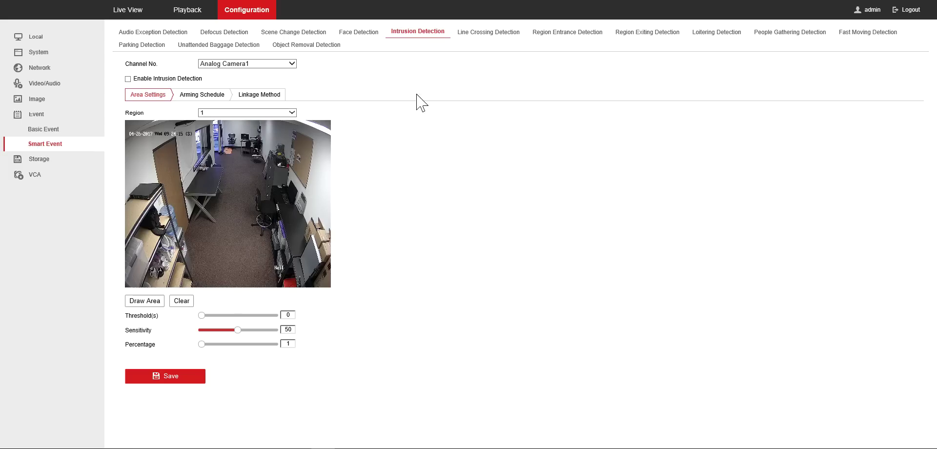
pyautogui.click(467, 42)
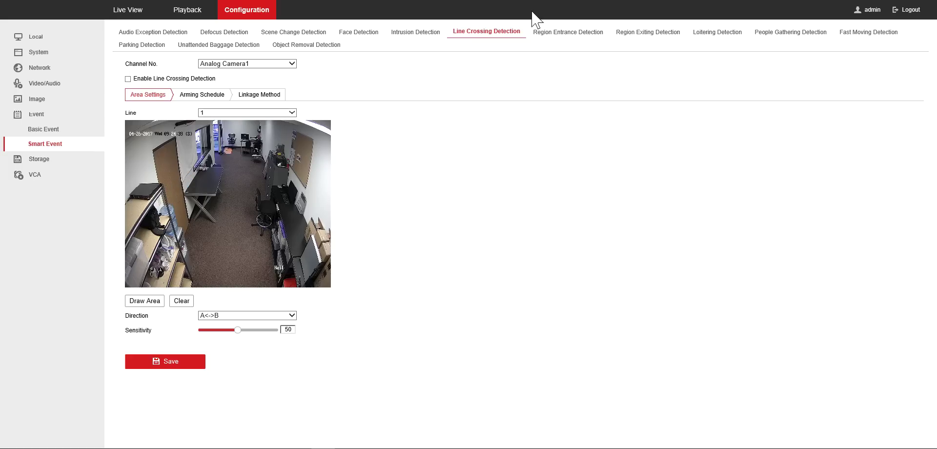
pyautogui.click(408, 34)
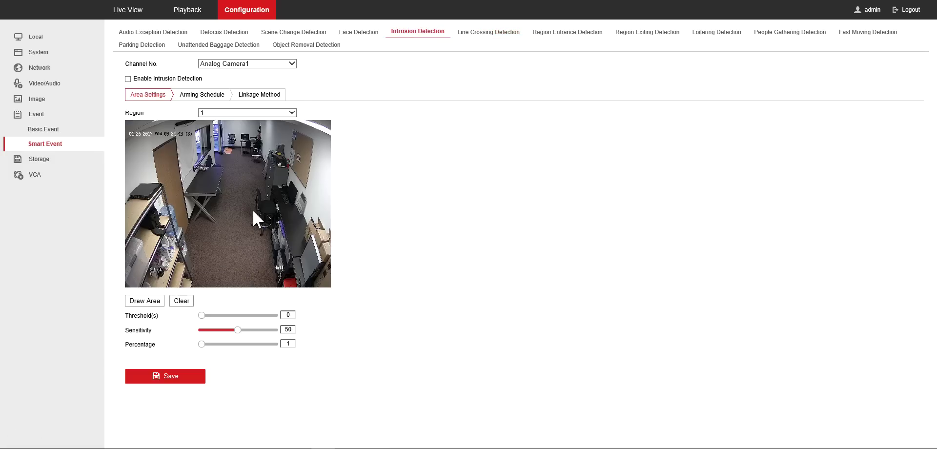
pyautogui.click(291, 64)
pyautogui.click(221, 71)
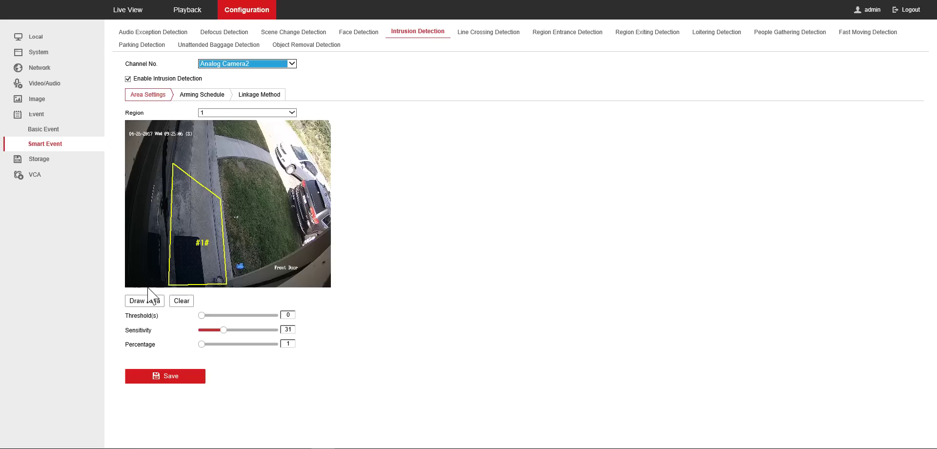
# Clear the existing intrusion area and draw a new four-sided region 1 over the walkway around the dark doormat
pyautogui.click(178, 302)
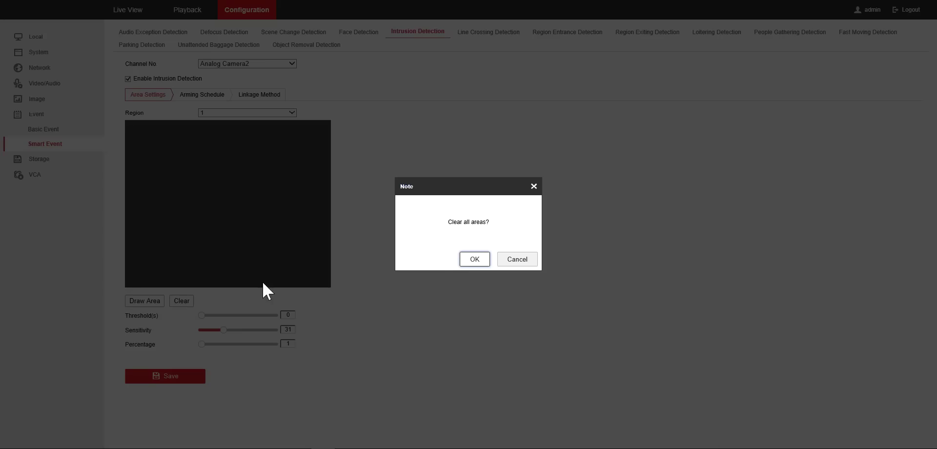
pyautogui.click(475, 259)
pyautogui.click(146, 303)
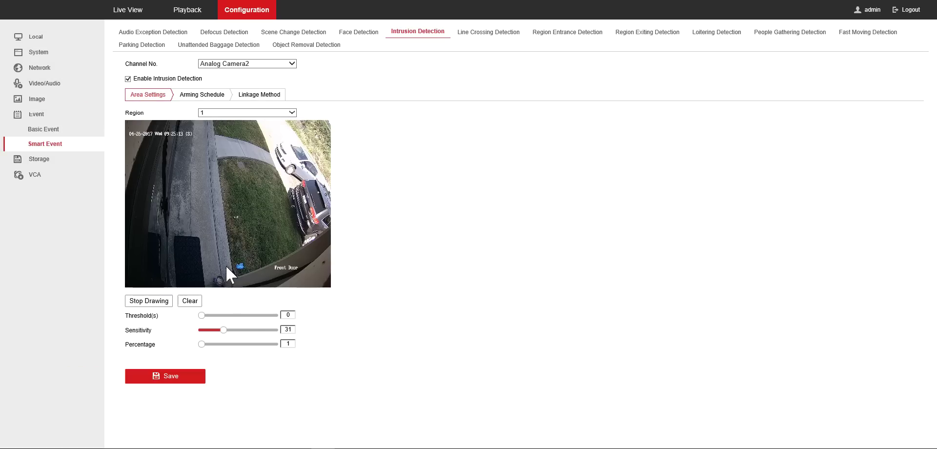
pyautogui.click(216, 174)
pyautogui.click(168, 171)
pyautogui.click(163, 225)
pyautogui.moveTo(162, 234); pyautogui.dragTo(161, 286)
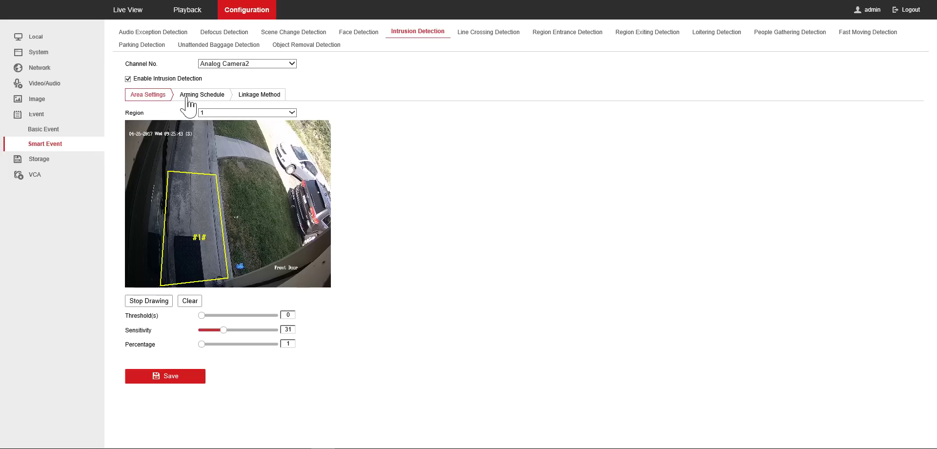
# Review the available regions, arming schedule and linkage methods for Analog Camera2's intrusion detection, then return to its area settings
pyautogui.click(214, 114)
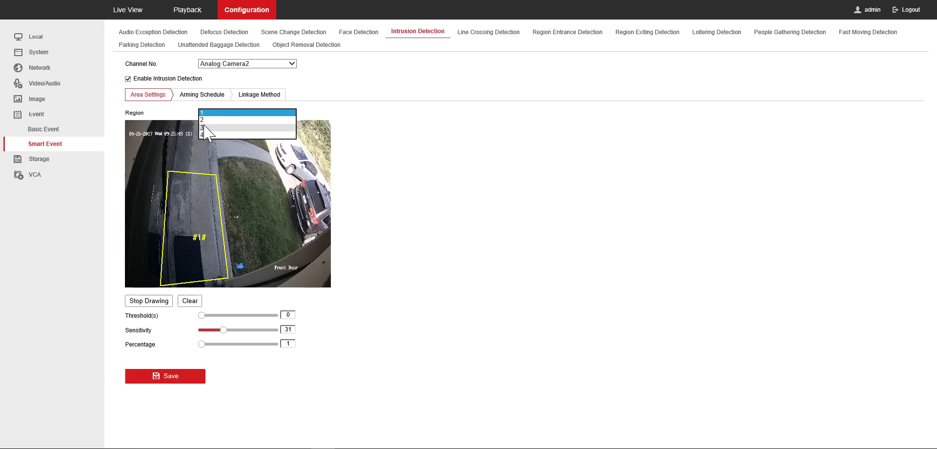
pyautogui.click(229, 181)
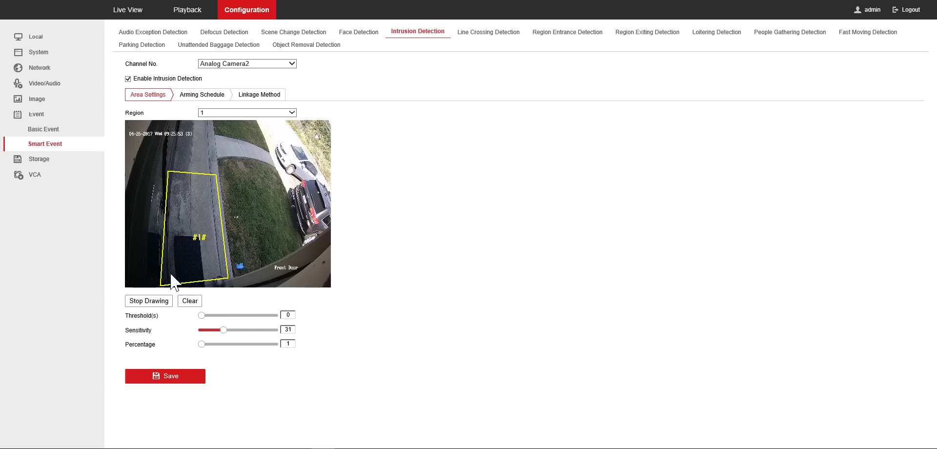
pyautogui.click(186, 100)
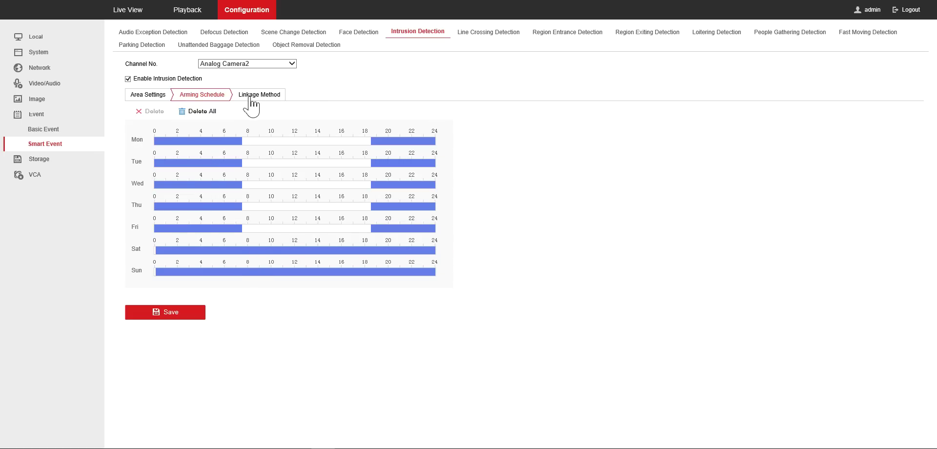
pyautogui.click(250, 98)
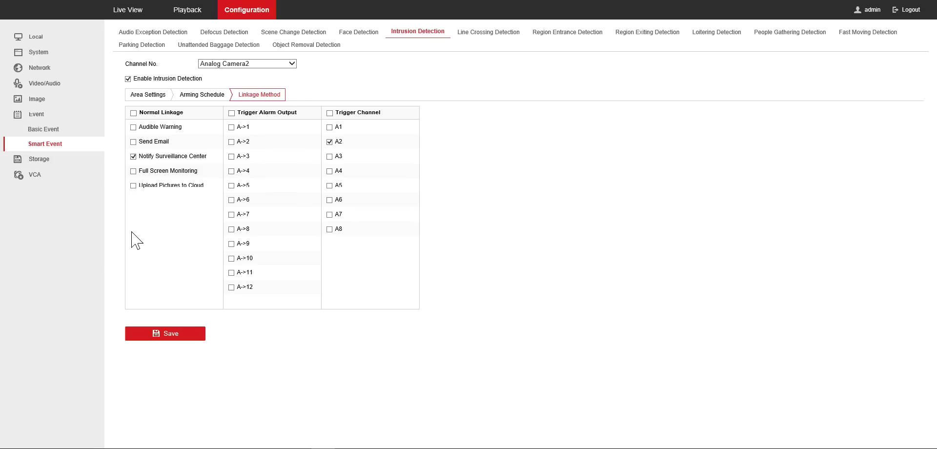
pyautogui.click(195, 96)
pyautogui.click(144, 95)
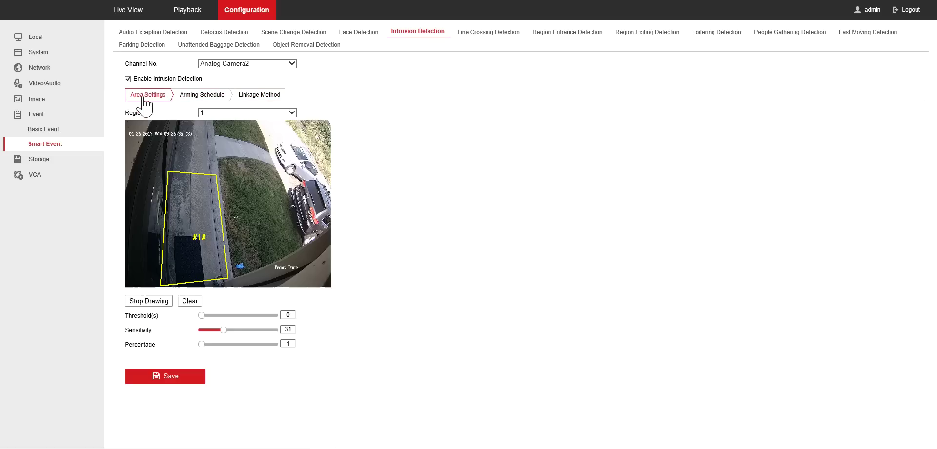
# Open the line crossing detection settings and choose Analog Camera2 as the channel
pyautogui.click(486, 38)
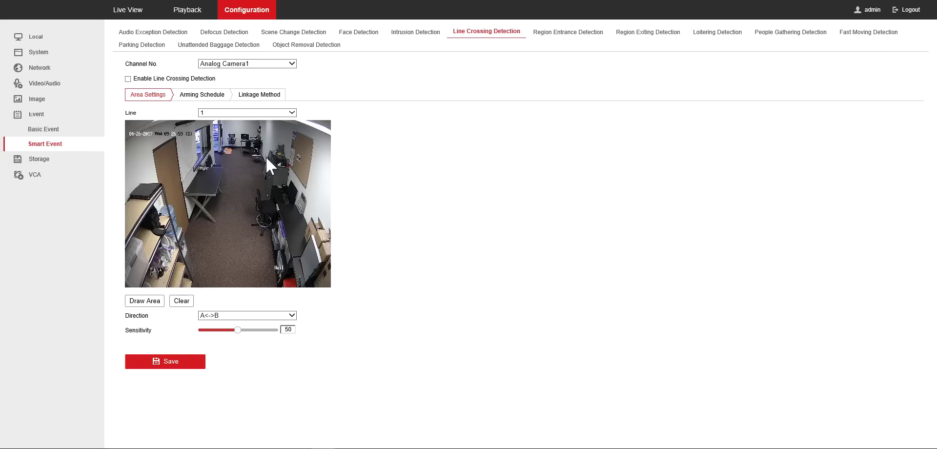
pyautogui.click(231, 65)
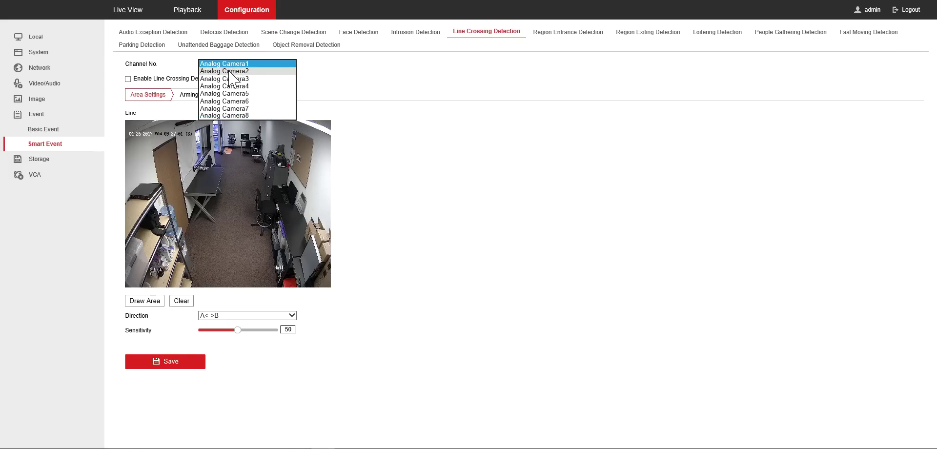
pyautogui.click(227, 63)
pyautogui.click(230, 64)
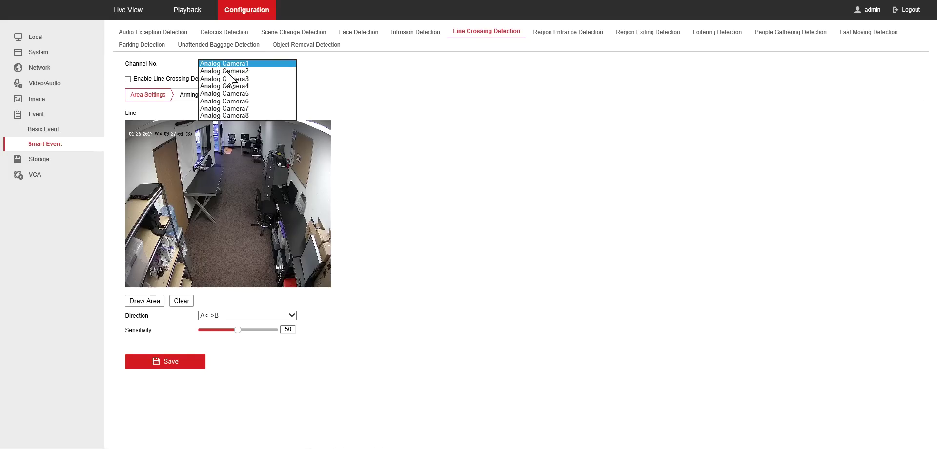
pyautogui.click(225, 71)
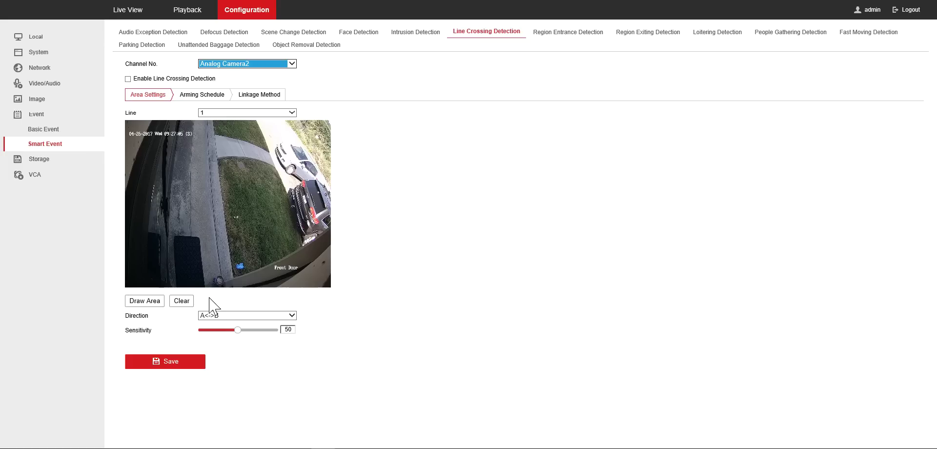
# Draw crossing line 1 and reposition its endpoints so it runs nearly vertically along the house-side edge of the doormat
pyautogui.click(141, 302)
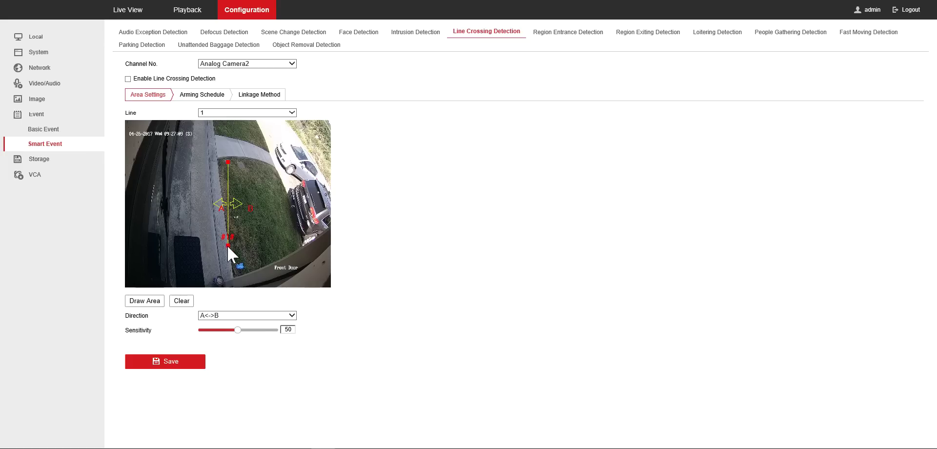
pyautogui.moveTo(227, 245); pyautogui.dragTo(202, 280)
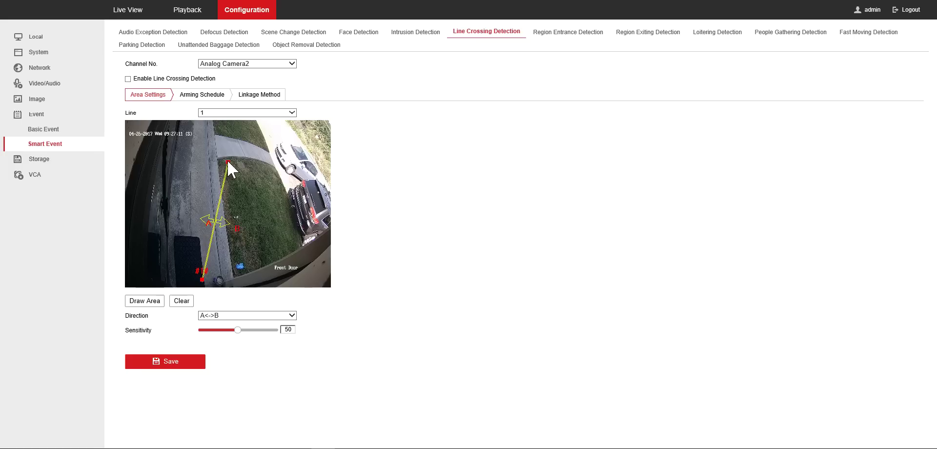
pyautogui.moveTo(227, 162); pyautogui.dragTo(171, 224)
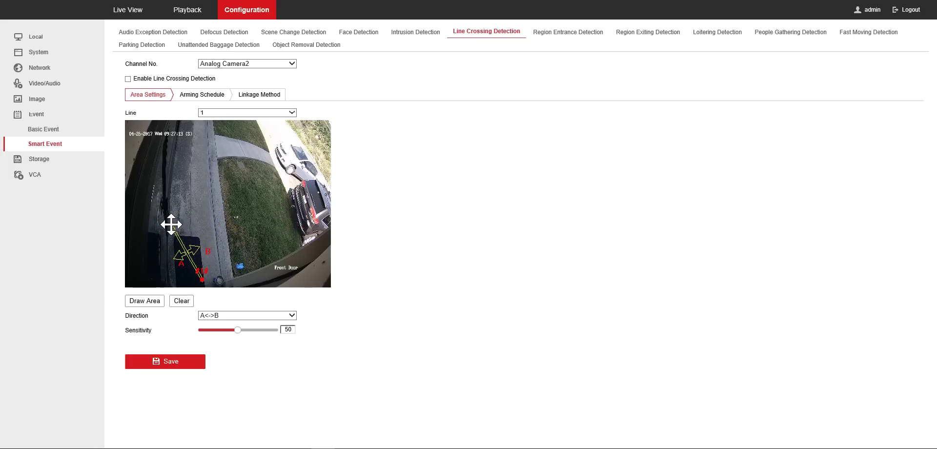
pyautogui.moveTo(202, 281); pyautogui.dragTo(174, 285)
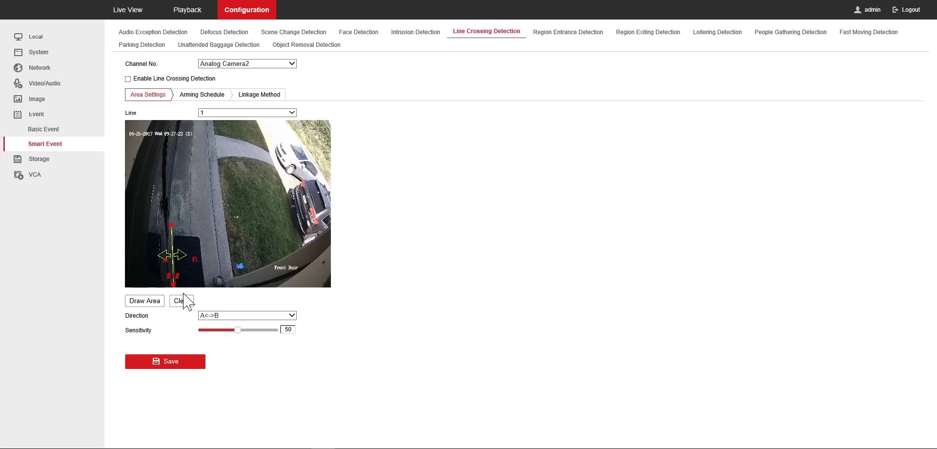
# Check the crossing direction choices, keep A<->B, and set the line crossing sensitivity to 31
pyautogui.click(246, 316)
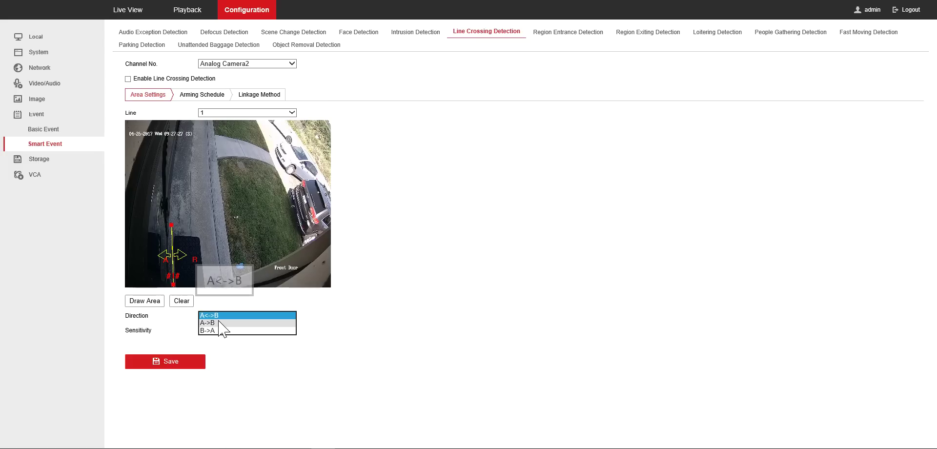
pyautogui.click(316, 386)
pyautogui.moveTo(238, 330)
pyautogui.mouseDown()
pyautogui.moveTo(215, 332)
pyautogui.moveTo(230, 332)
pyautogui.moveTo(222, 331)
pyautogui.mouseUp()
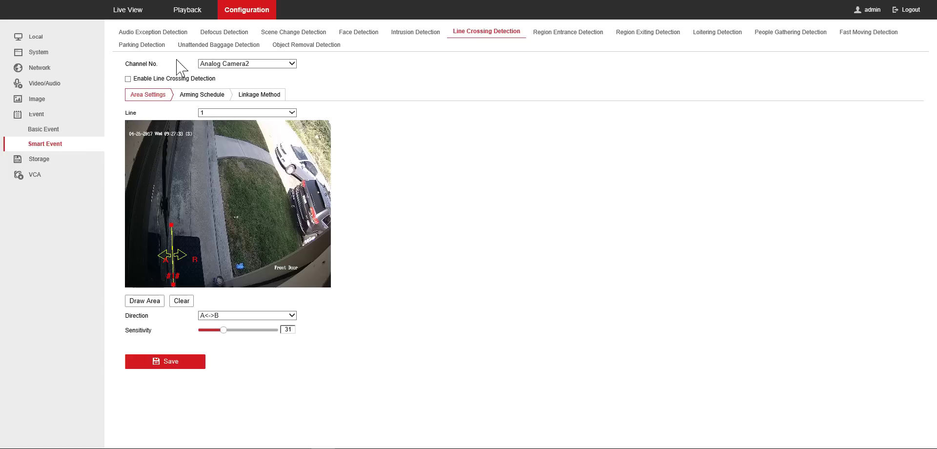
# Review the arming schedule and linkage methods for Analog Camera2's line crossing detection
pyautogui.click(196, 96)
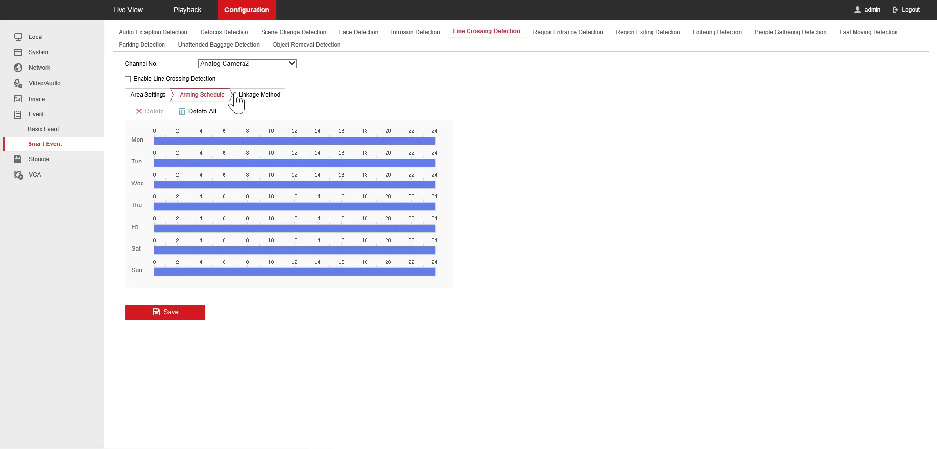
pyautogui.click(266, 100)
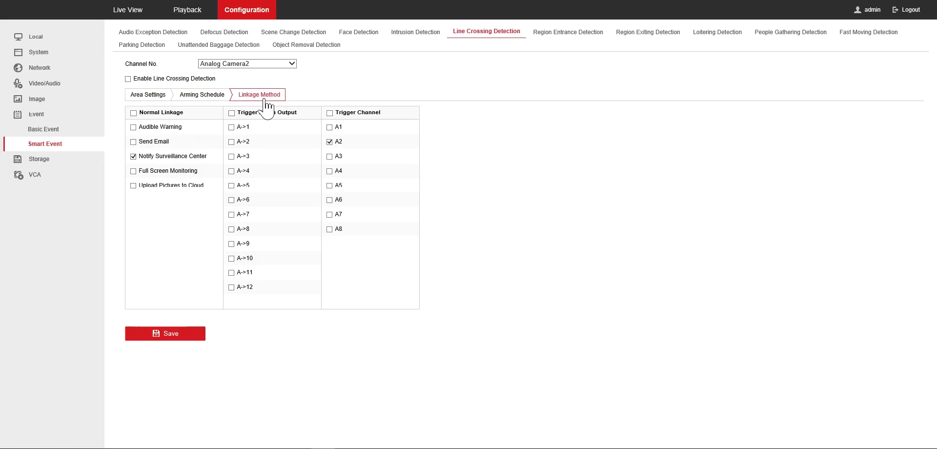